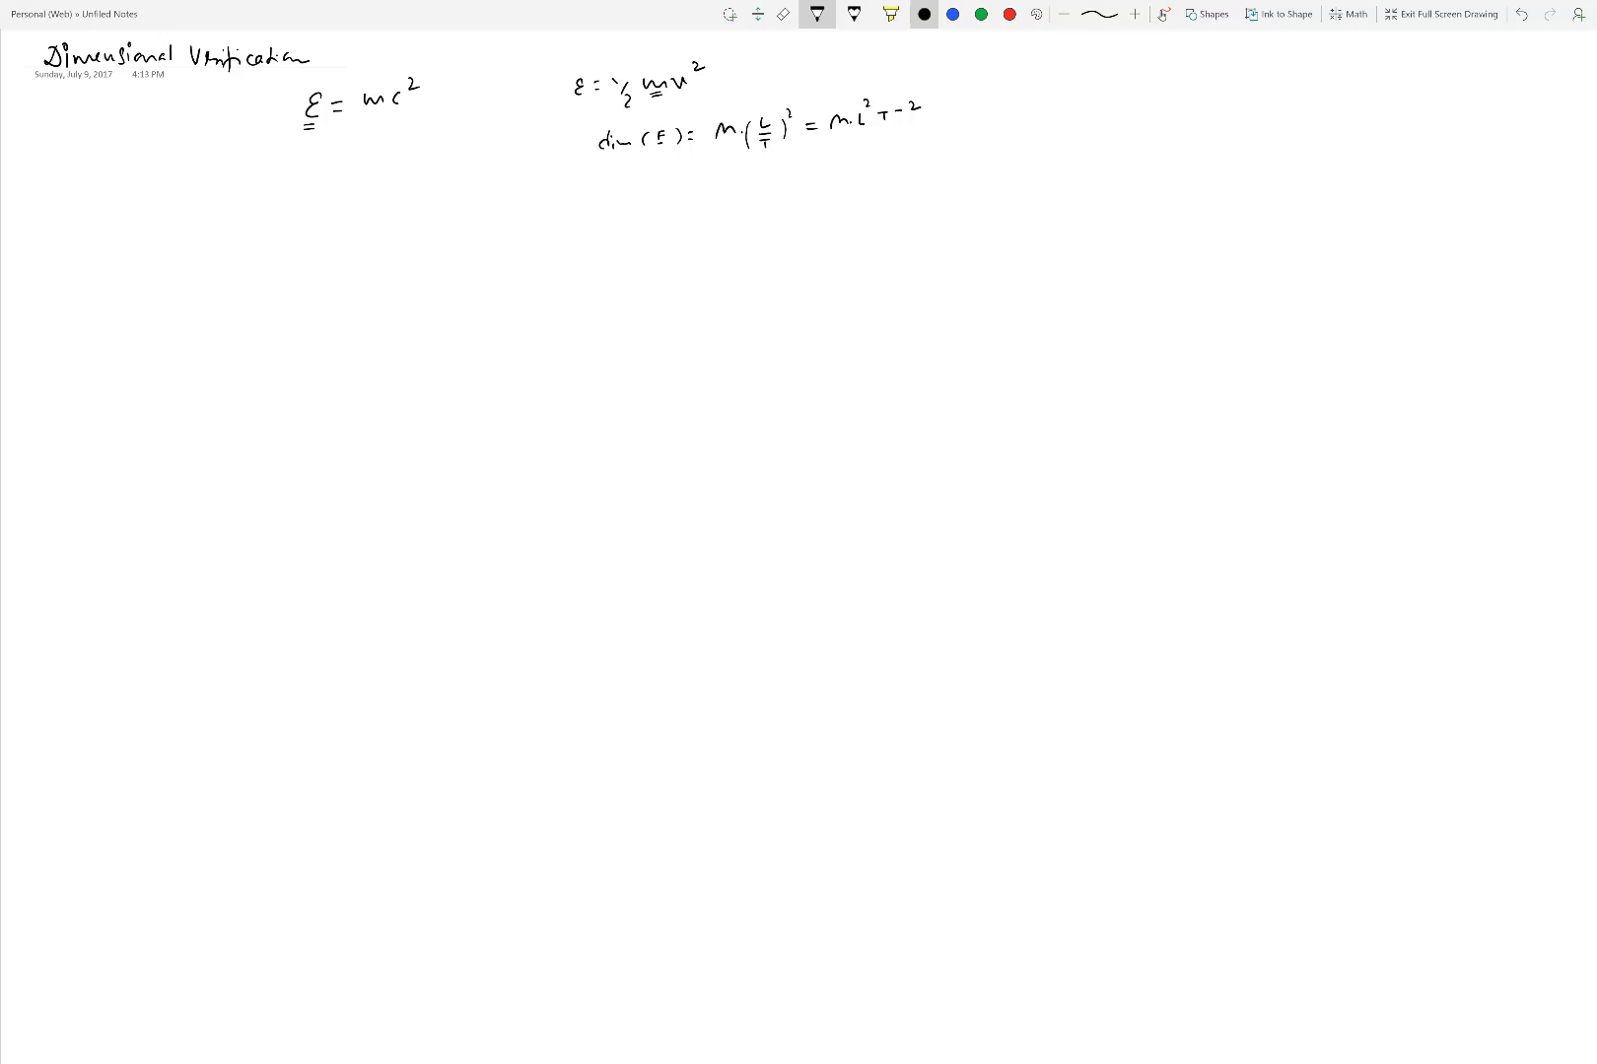
- Underline mc² and begin the line dim(mc²) = M·(L/T)²
drag(362, 115, 405, 114)
drag(343, 212, 345, 221)
click(348, 208)
drag(349, 212, 521, 205)
click(530, 200)
mouse_move(574, 188)
mouse_down()
mouse_move(575, 211)
mouse_move(535, 219)
mouse_up()
- Finish with = M·L²T⁻², underline the matching results, and add ½ before mc²
drag(627, 199, 650, 196)
mouse_move(654, 187)
mouse_down()
mouse_move(710, 178)
mouse_move(667, 208)
mouse_up()
drag(829, 138, 893, 132)
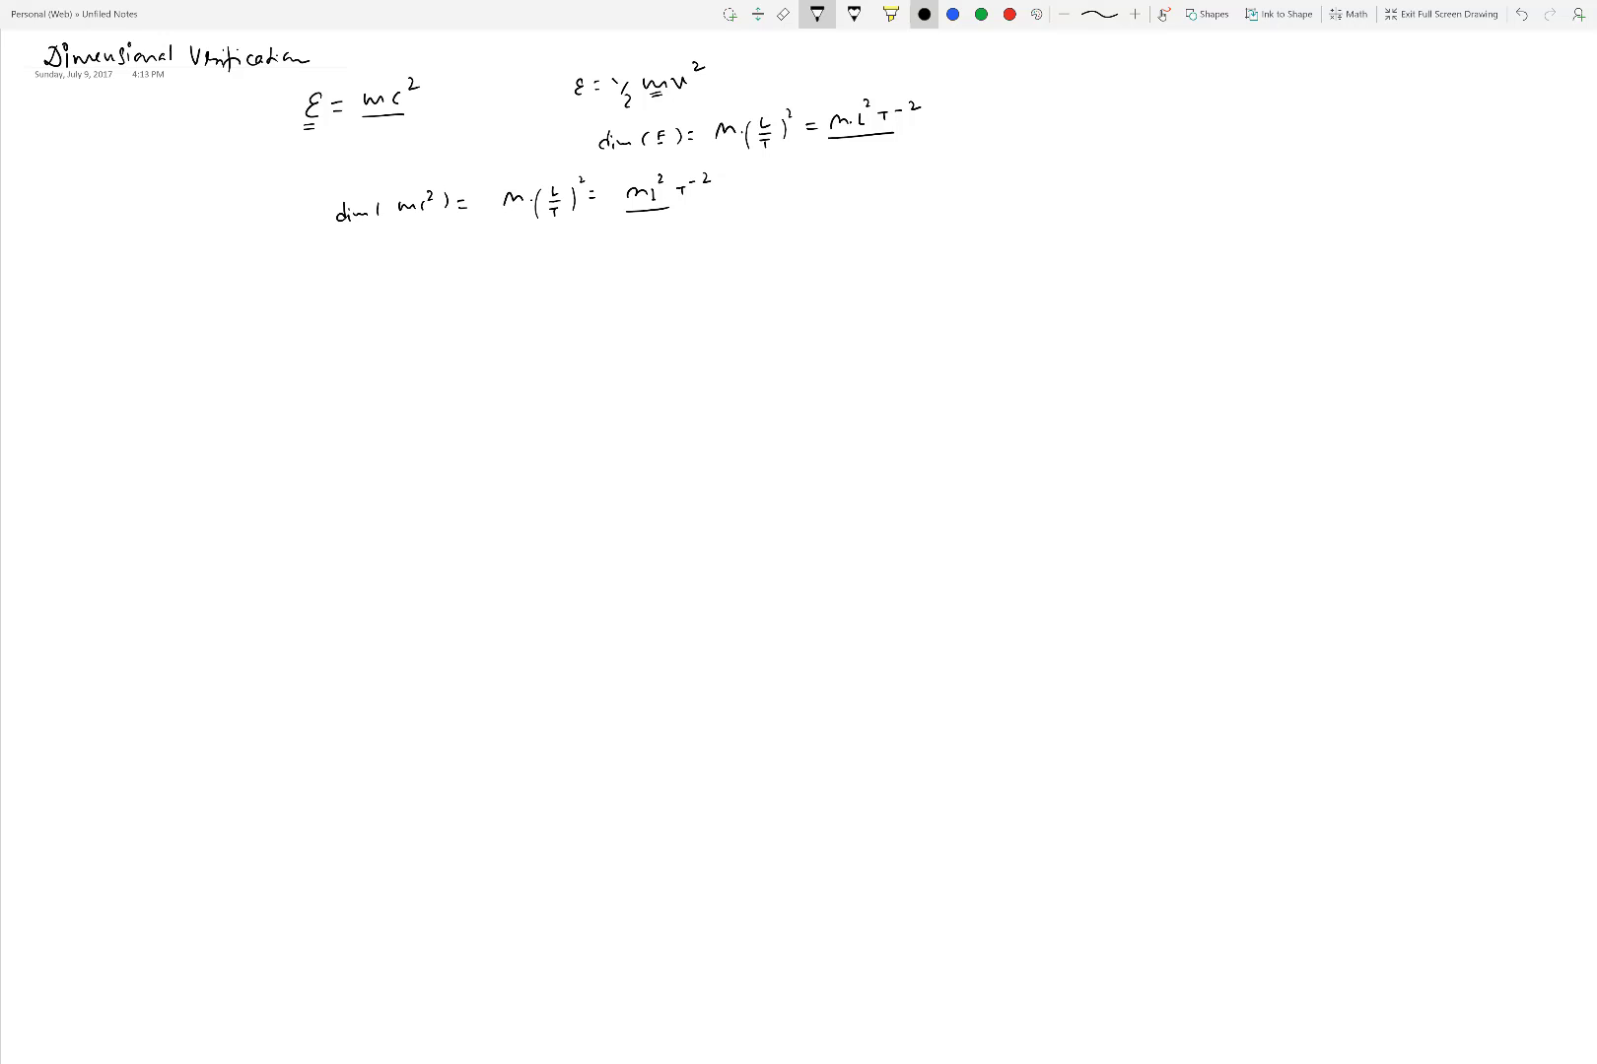
drag(354, 110, 371, 116)
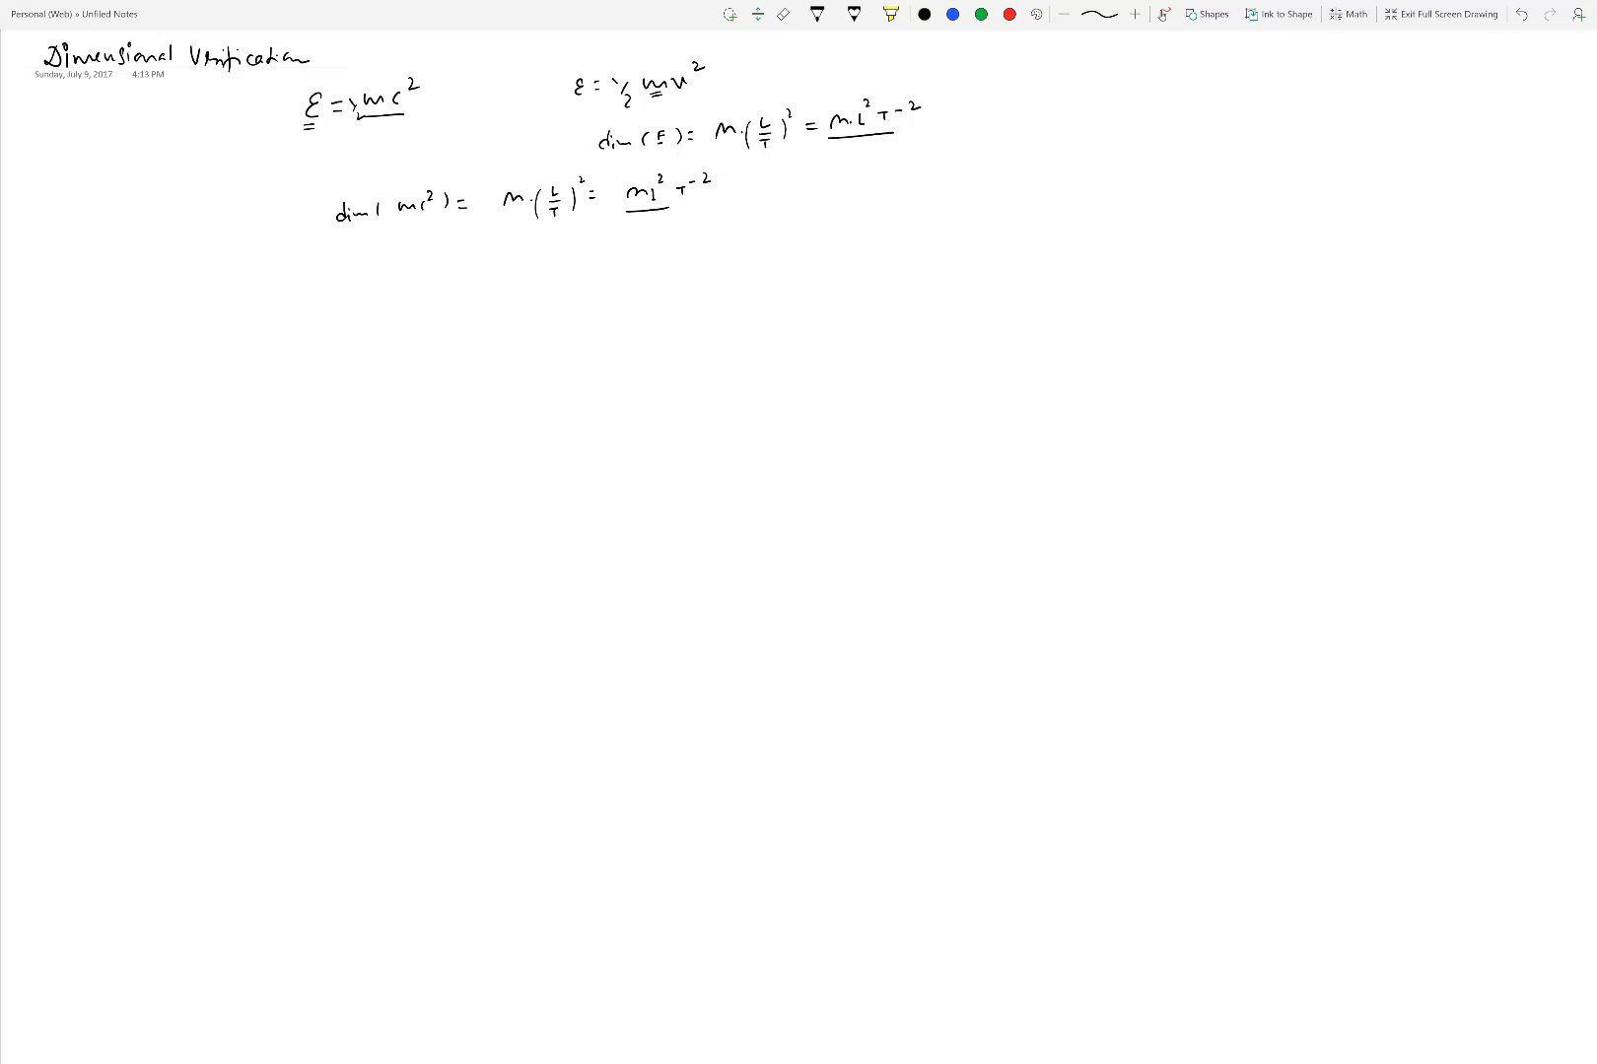
- Write 'So:' and sketch a pendulum on a support, labelling length l, bob m and g
drag(132, 298, 155, 320)
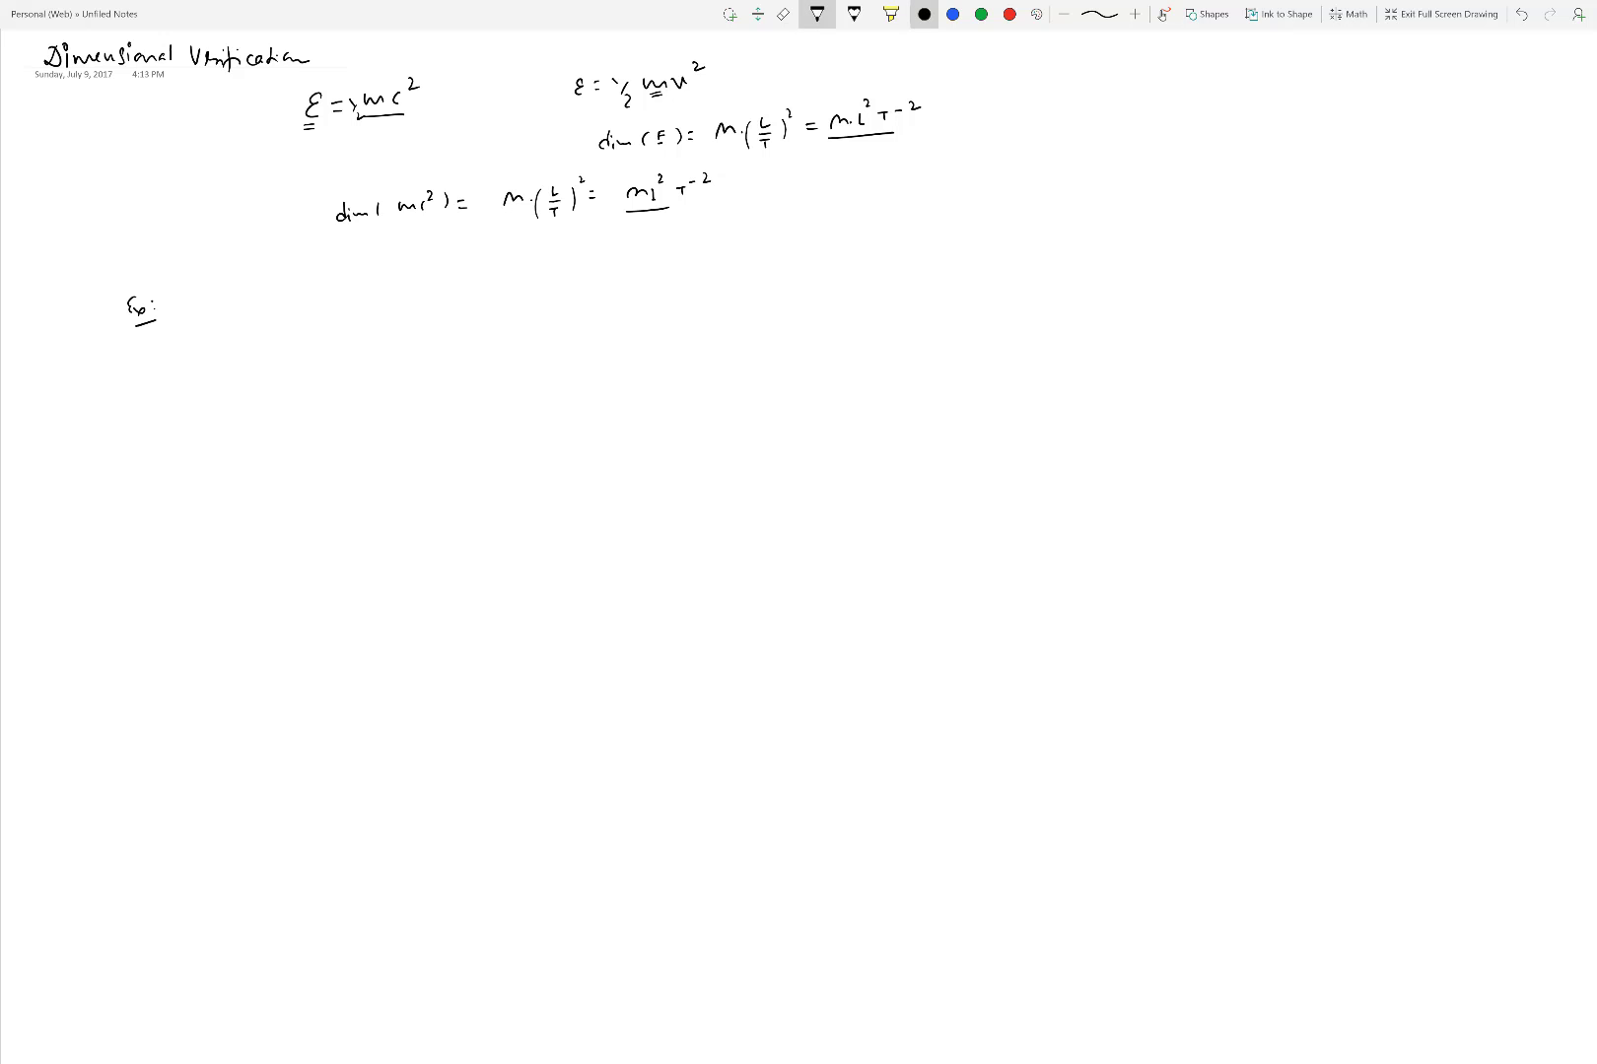
mouse_move(316, 308)
mouse_down()
mouse_move(356, 307)
mouse_move(337, 372)
mouse_move(361, 345)
mouse_move(410, 362)
mouse_up()
key(Escape)
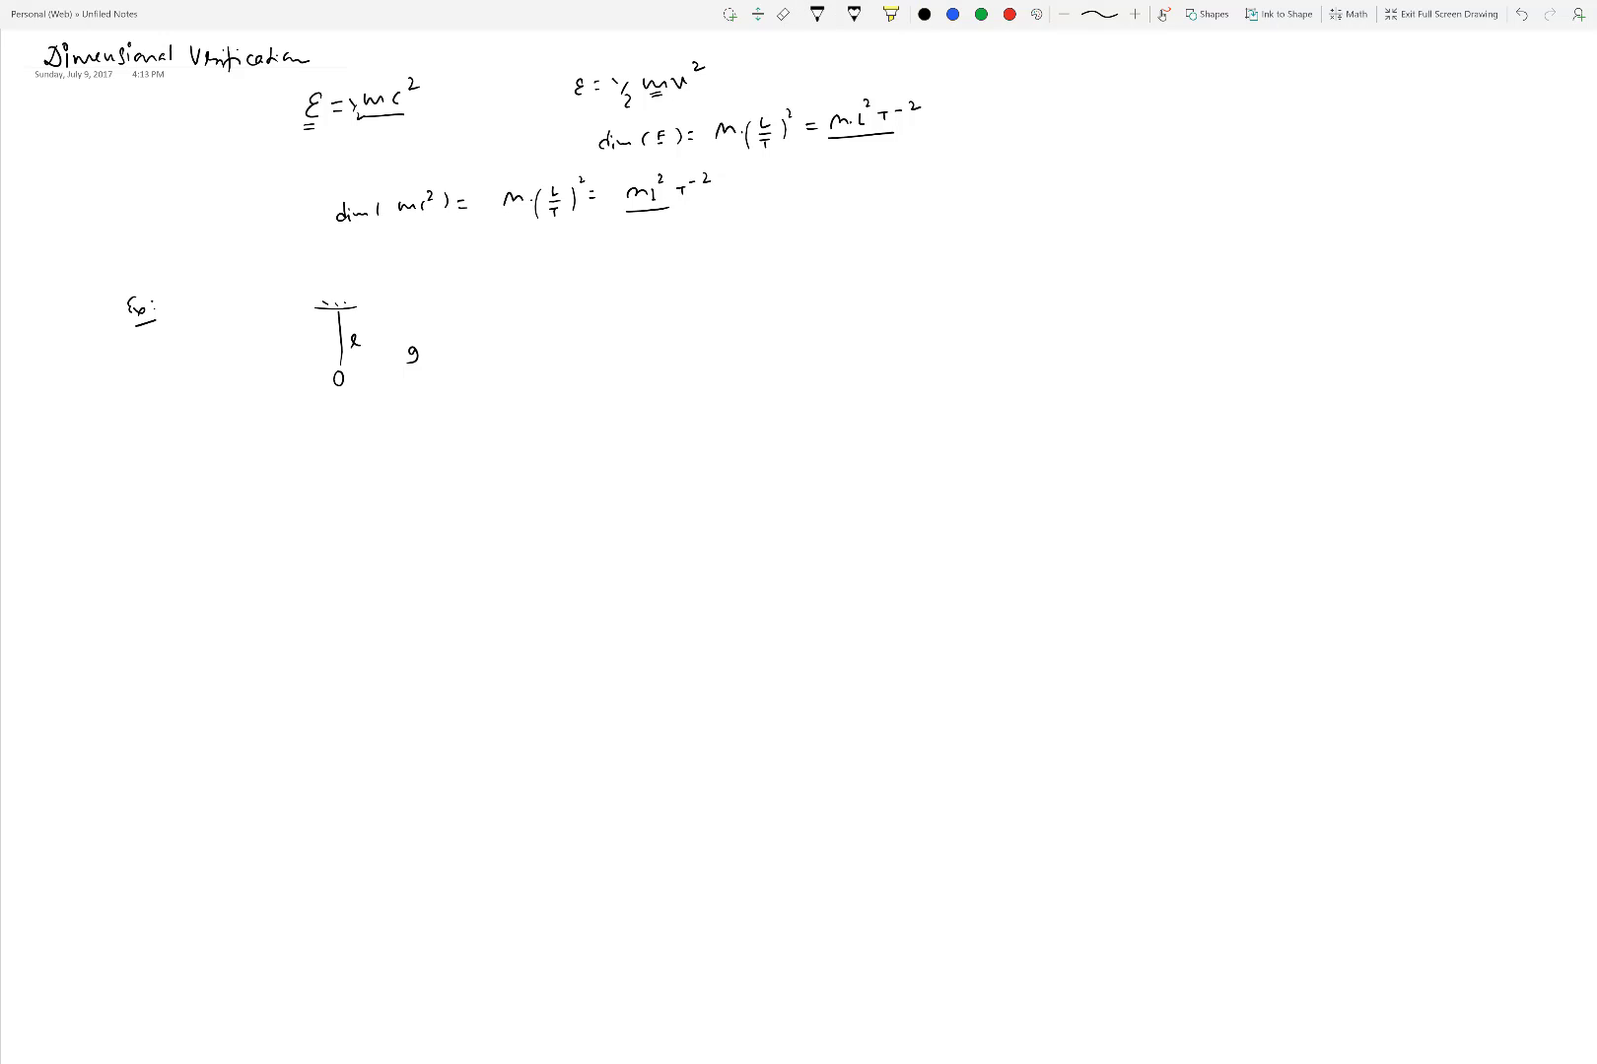
drag(336, 393, 362, 388)
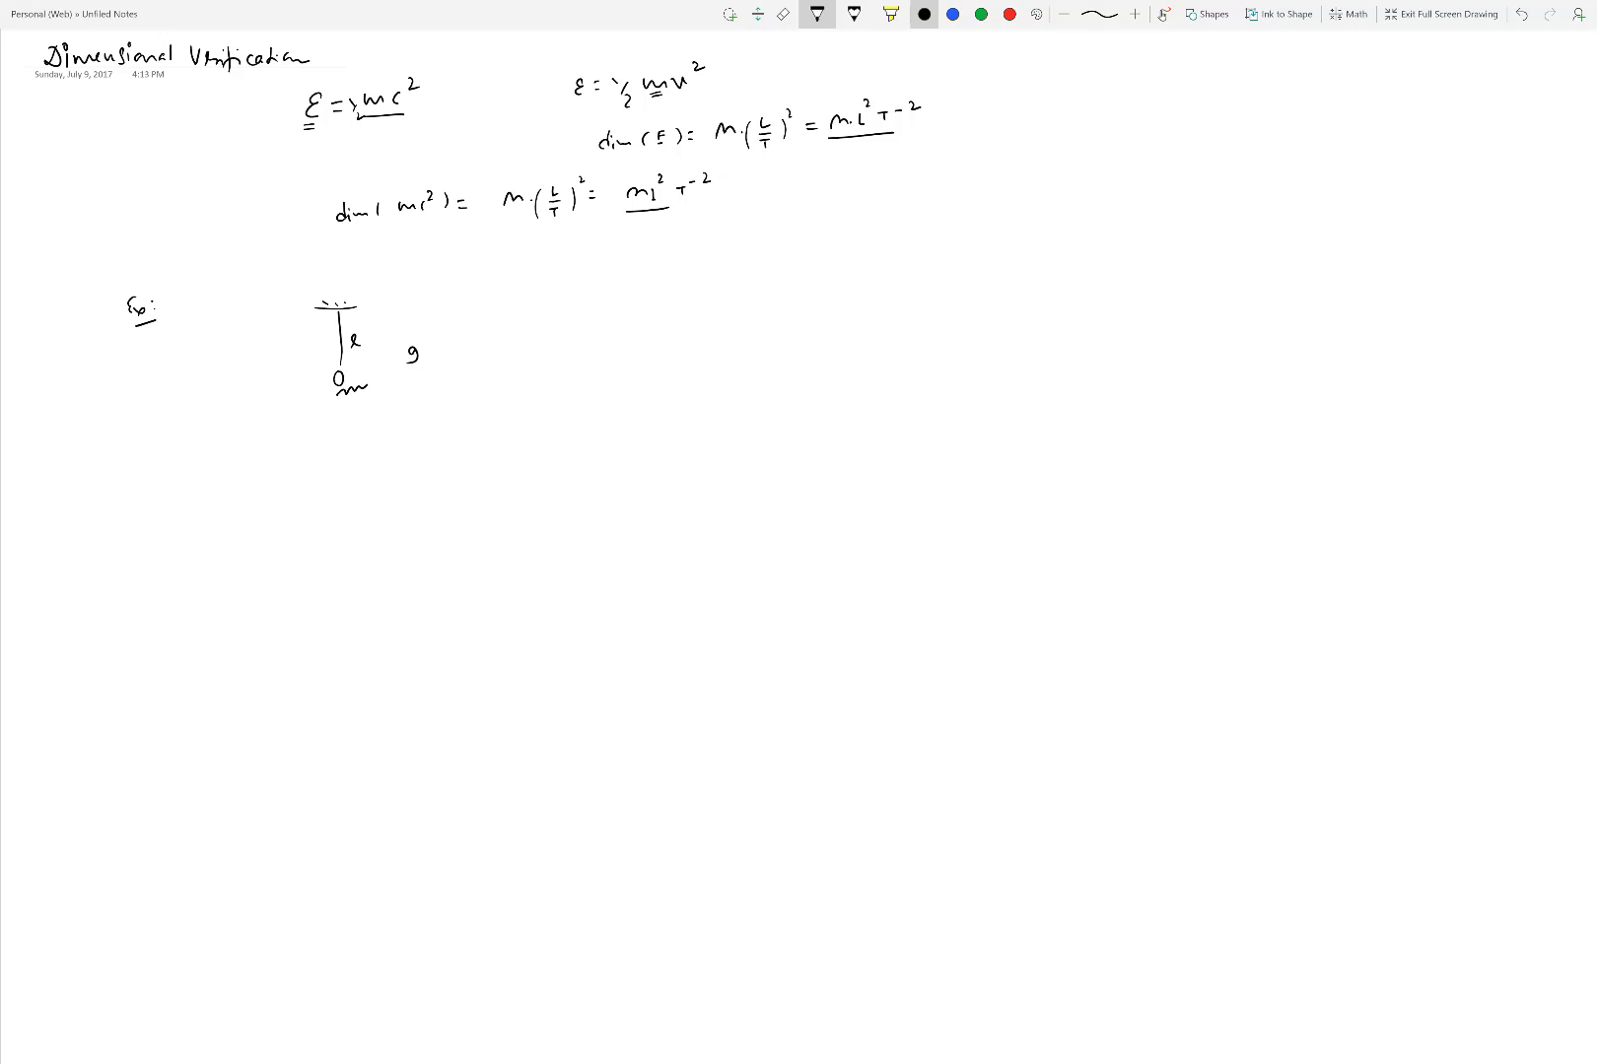
- Undo a stray stroke, then write the guess f = l·g/m and cross it out with an X
scroll(798, 532, right, 5)
drag(463, 304, 500, 329)
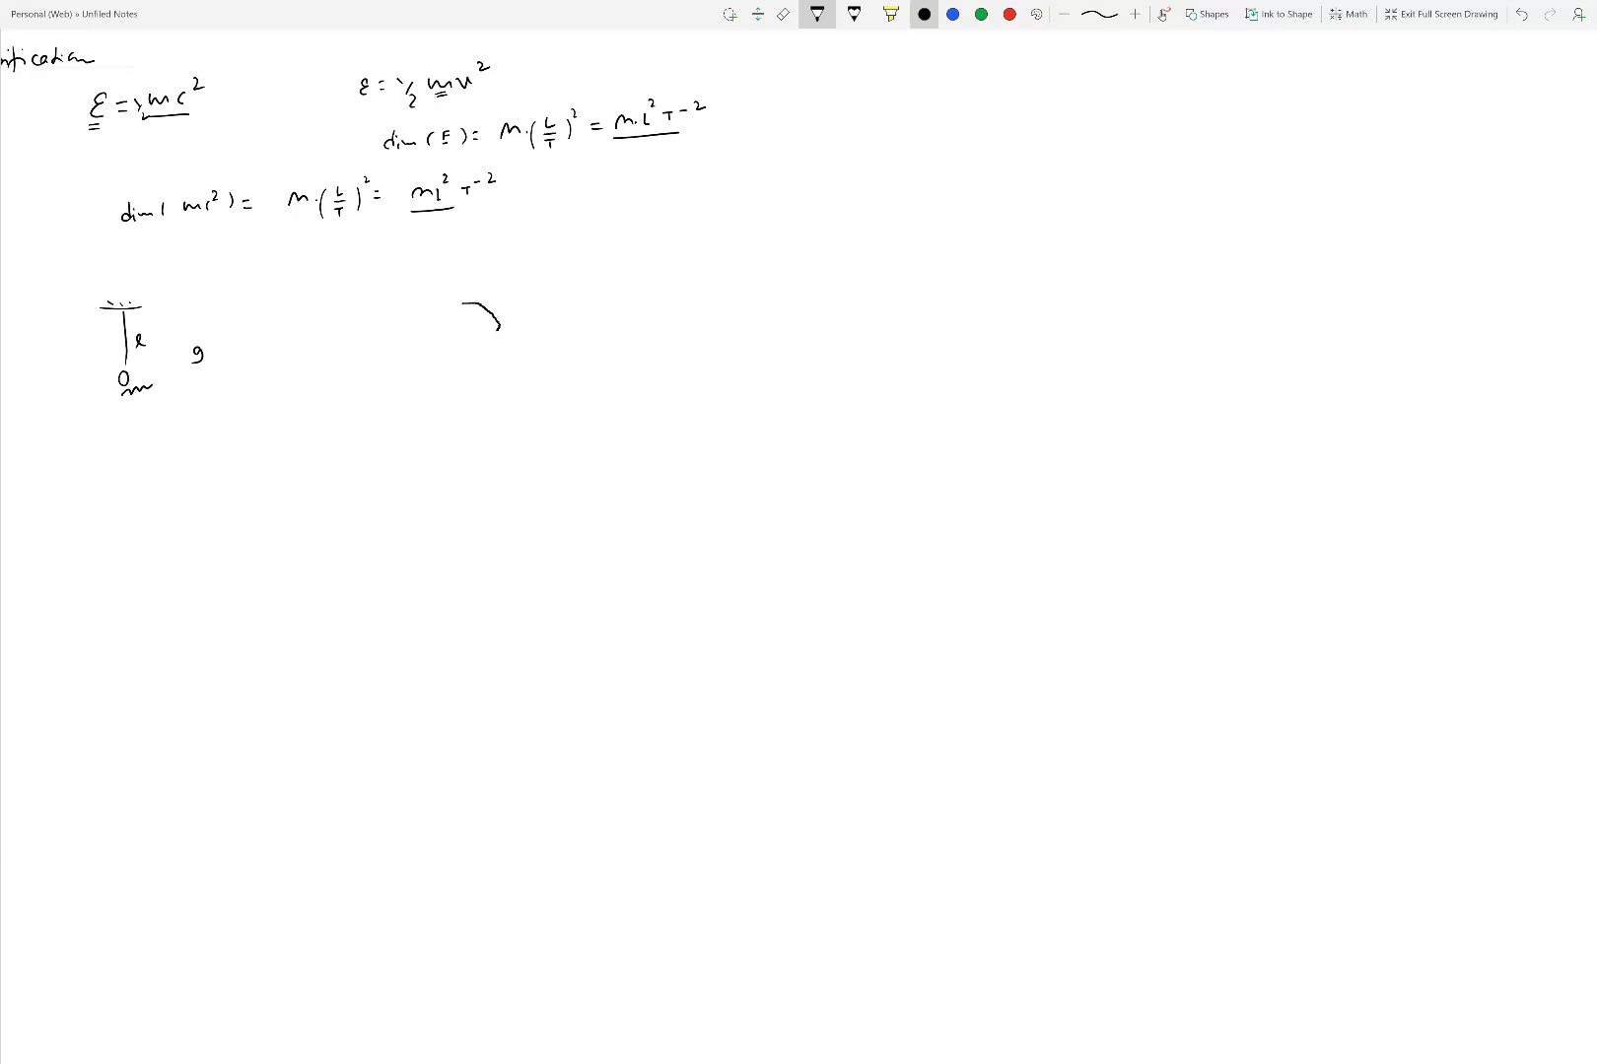
key(ctrl+z)
scroll(799, 533, left, 5)
mouse_move(469, 318)
mouse_down()
mouse_move(459, 339)
mouse_move(513, 329)
mouse_up()
click(523, 325)
drag(538, 318, 538, 335)
drag(522, 342, 570, 336)
drag(571, 316, 555, 336)
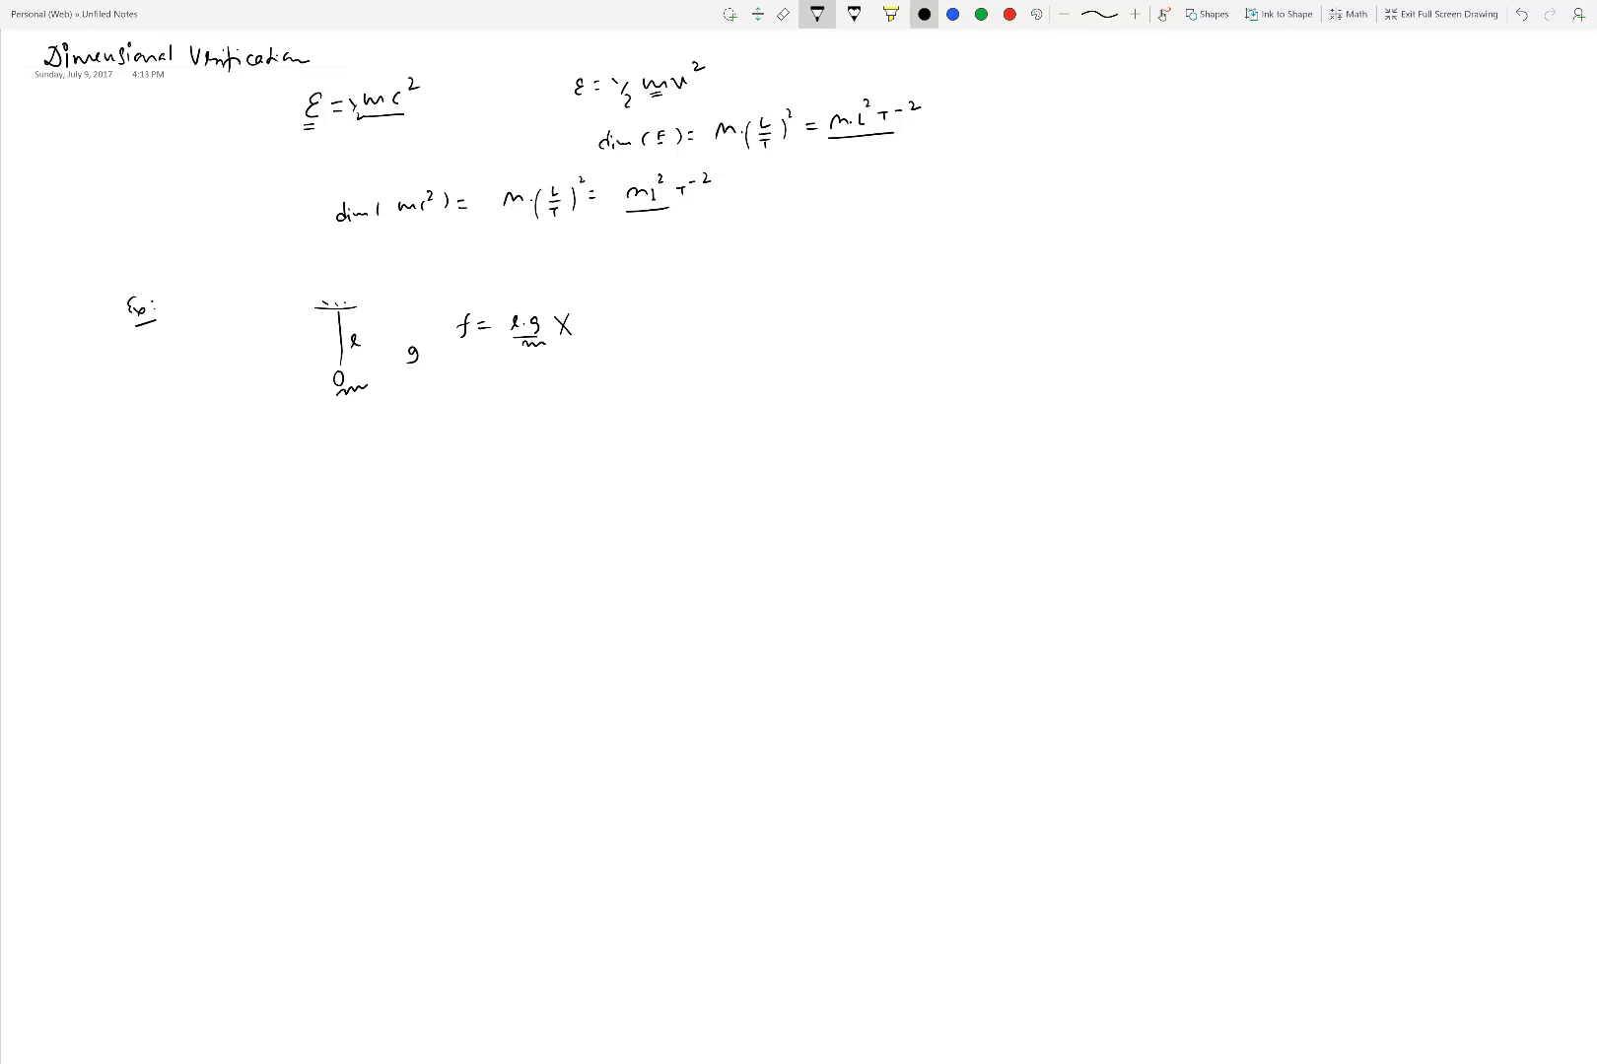
- Write the general form f = lᵃ·gᵇ·mᶜ·θᵈ beneath the crossed-out guess
drag(463, 384, 456, 412)
drag(522, 391, 543, 381)
drag(571, 388, 564, 405)
drag(602, 392, 628, 389)
drag(677, 371, 686, 362)
- Circle the exponents a, b, c and d in red ink, then return to black
click(1010, 14)
mouse_move(540, 363)
mouse_down()
mouse_move(530, 387)
mouse_move(542, 365)
mouse_move(688, 345)
mouse_up()
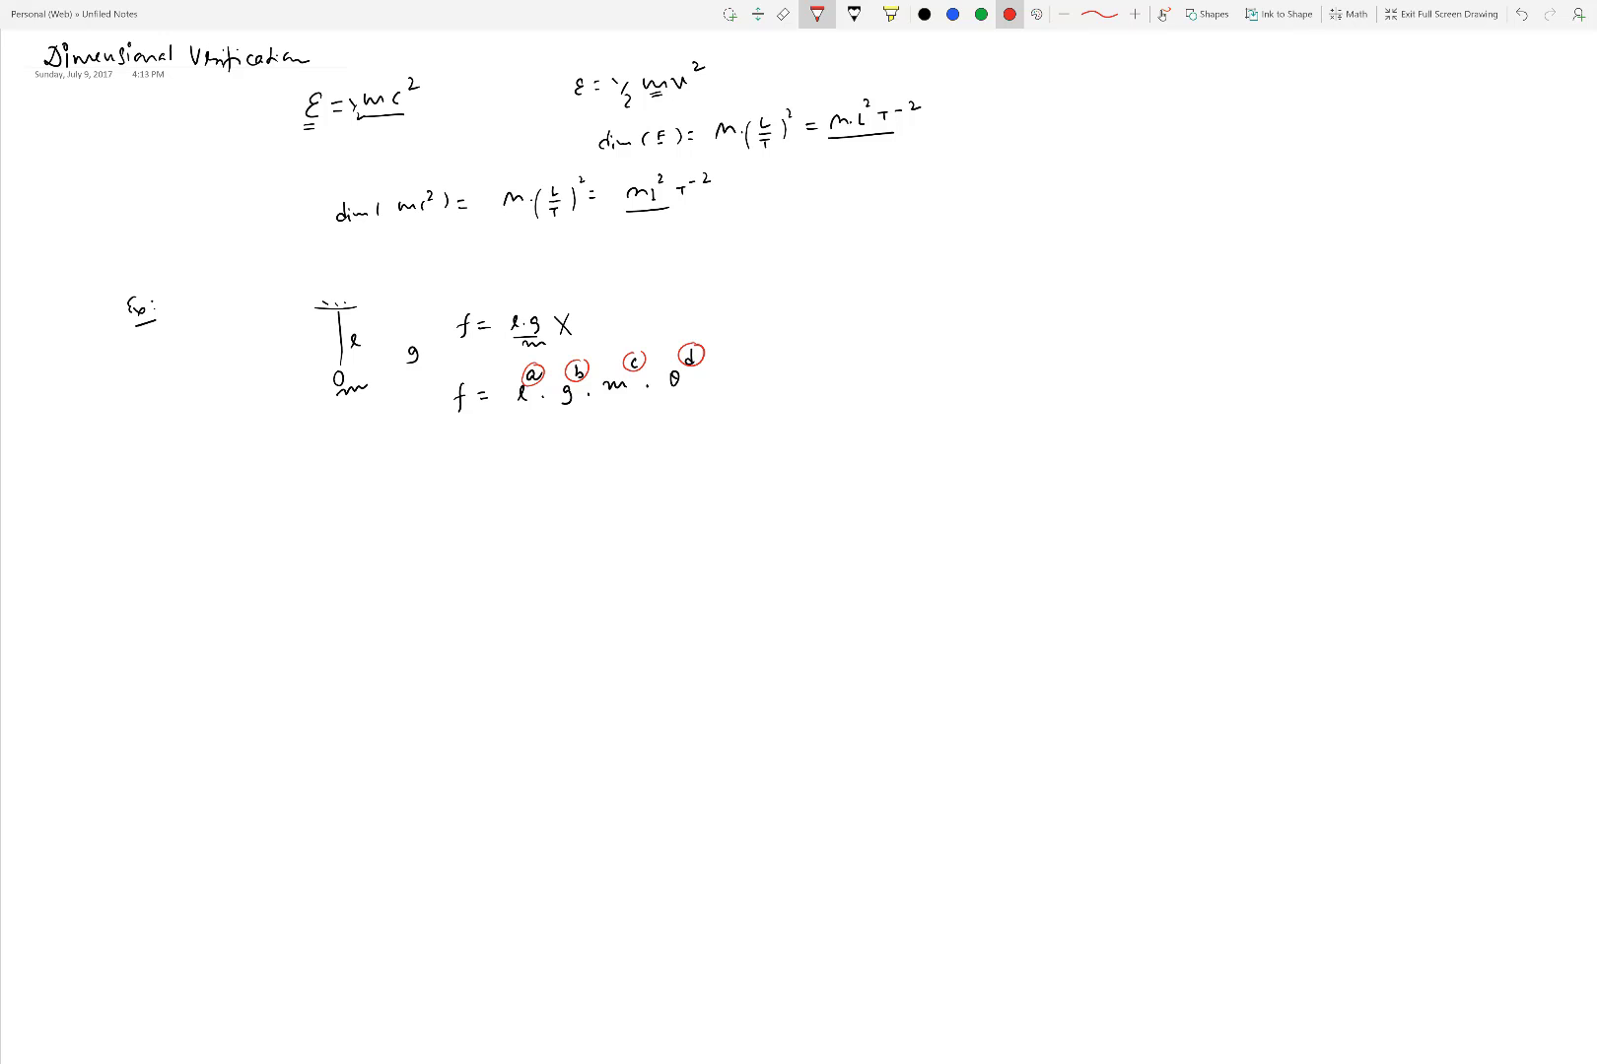
click(925, 14)
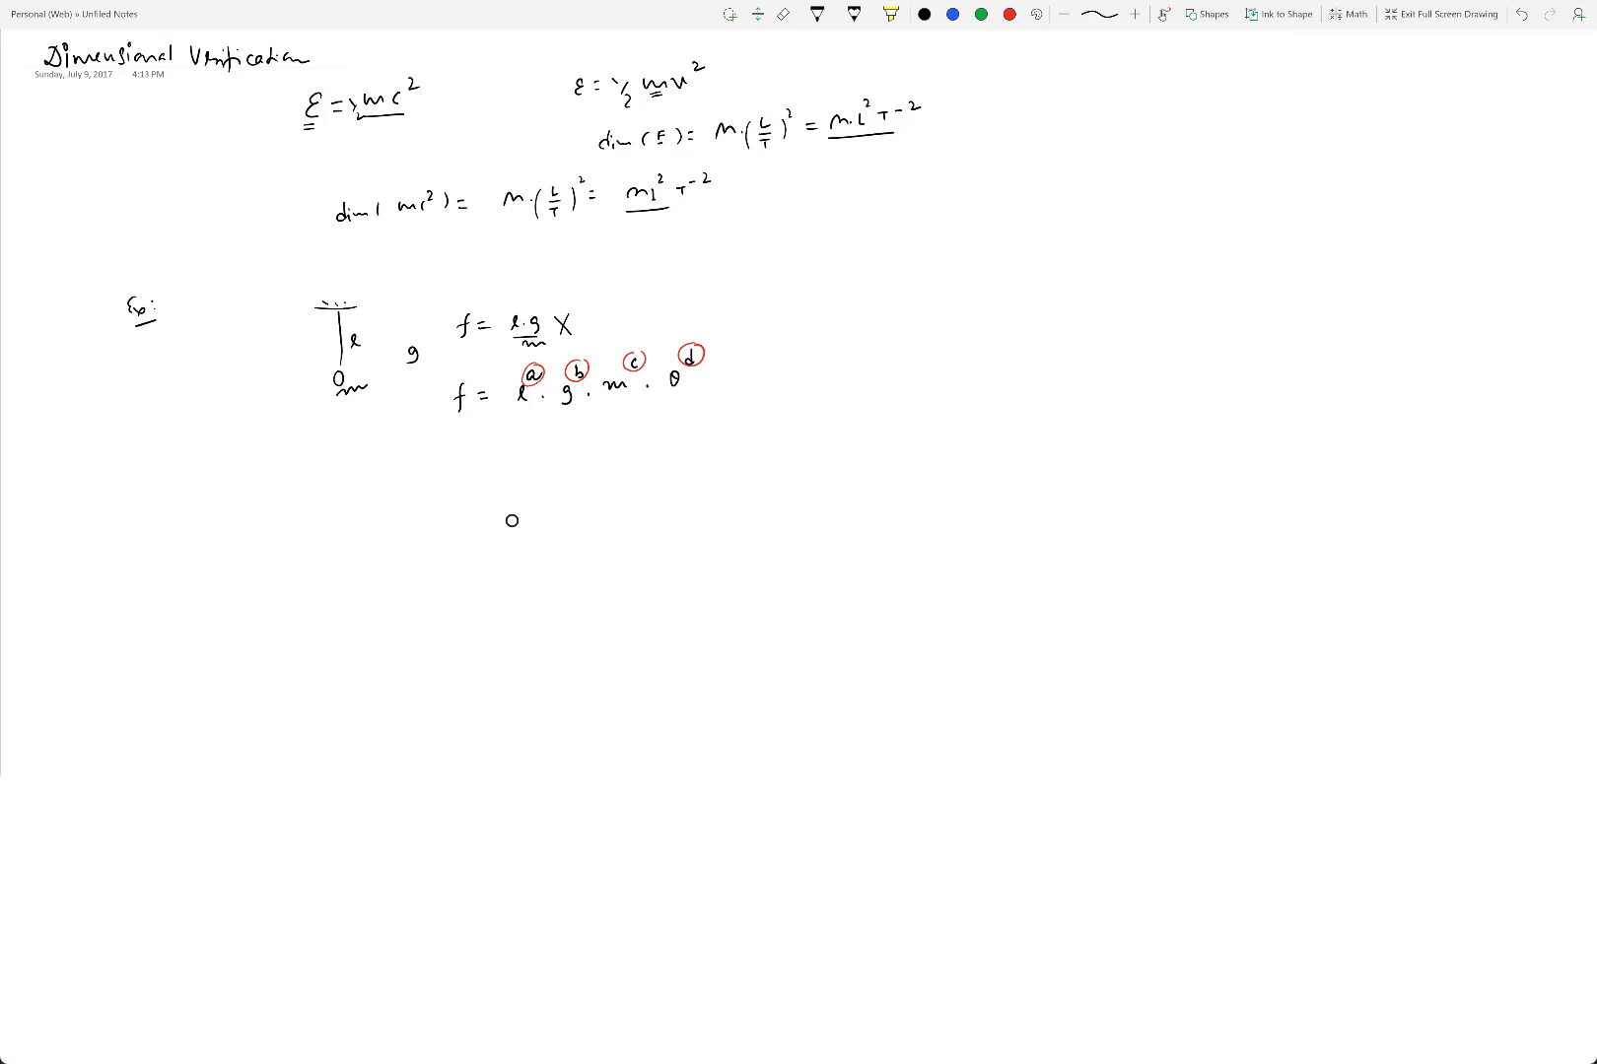
- Write dim(f) = T⁻¹ on a new line
drag(409, 450, 450, 463)
mouse_move(474, 445)
mouse_down()
mouse_move(475, 461)
mouse_move(494, 449)
mouse_up()
drag(486, 456, 493, 456)
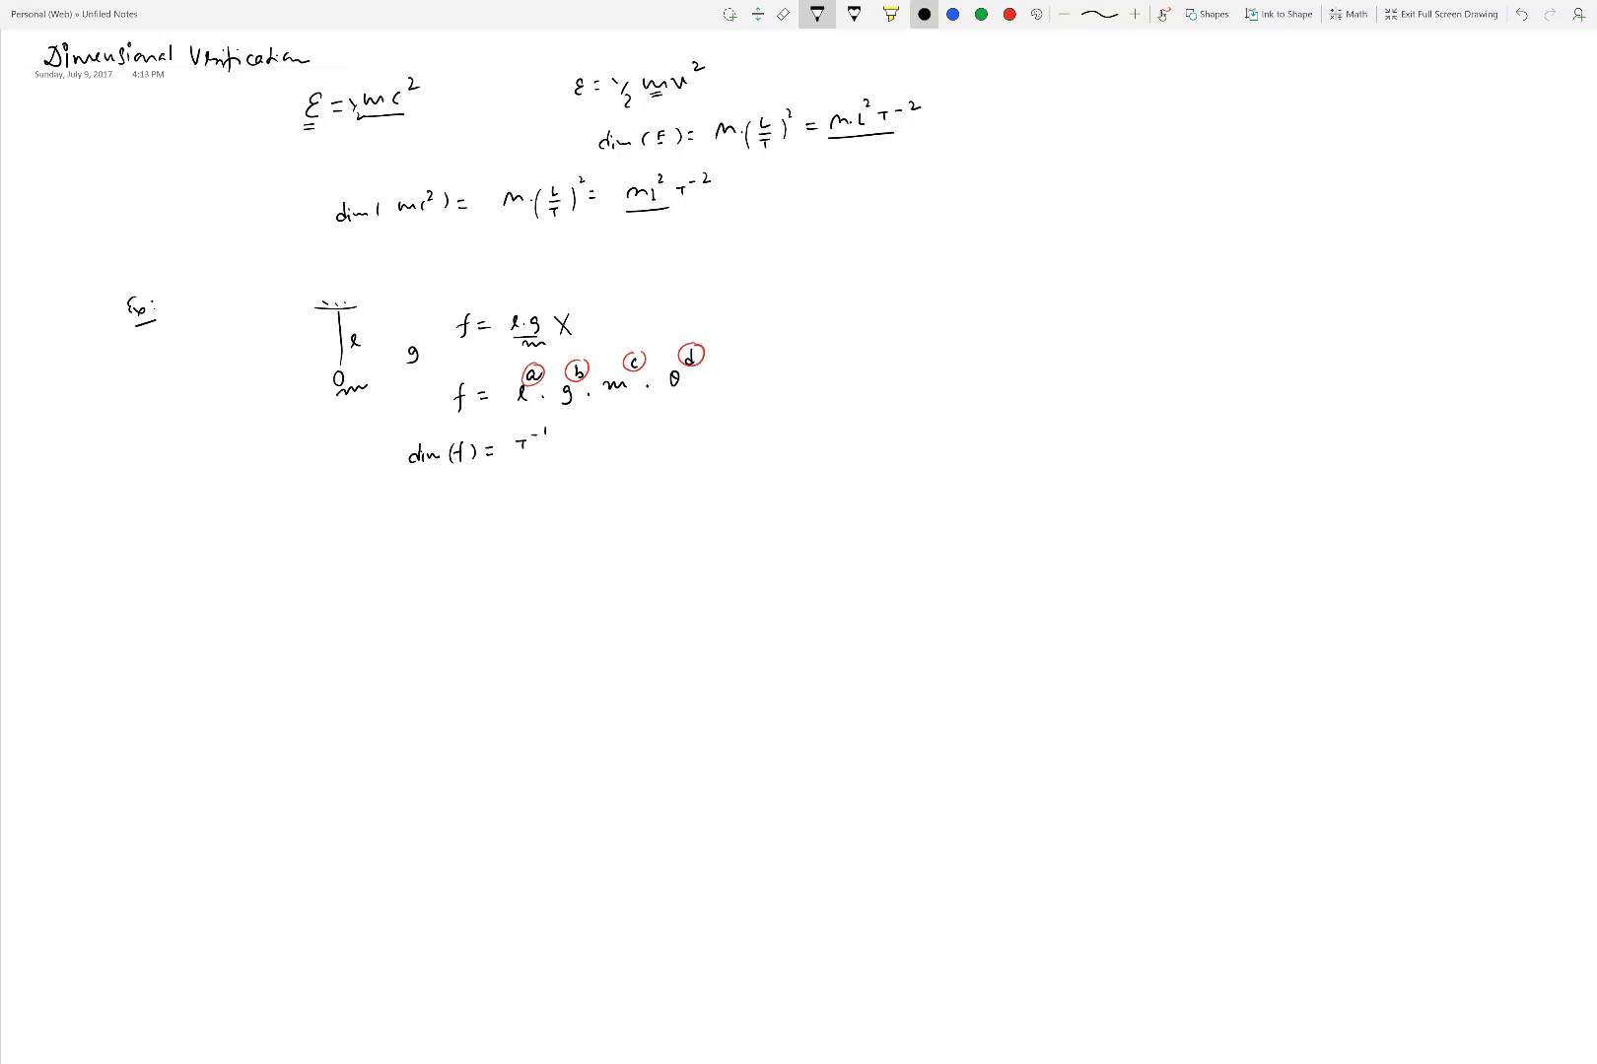
- Write dim(lᵃ·gᵇ·mᶜ·θᵈ) = Lᵃ·(L/T²)ᵇ on the next line
drag(422, 498, 637, 485)
drag(467, 486, 463, 513)
mouse_move(706, 459)
mouse_down()
mouse_move(716, 472)
mouse_move(730, 448)
mouse_up()
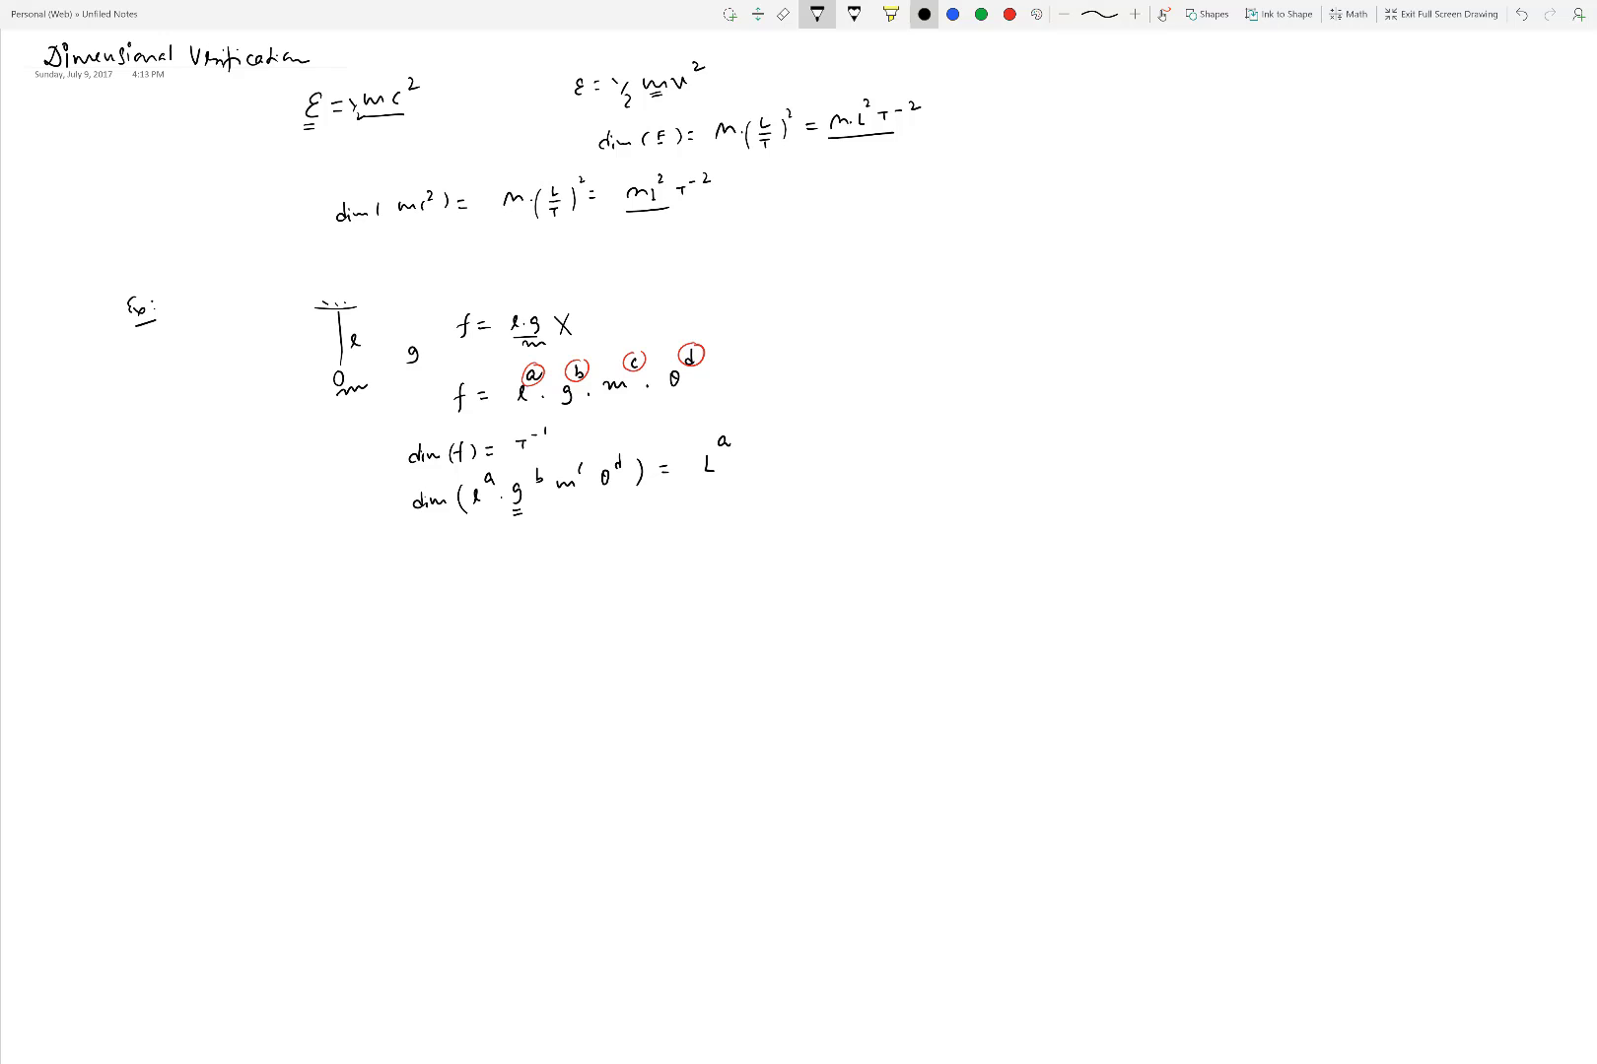
mouse_move(766, 449)
mouse_down()
mouse_move(755, 479)
mouse_move(793, 461)
mouse_move(790, 478)
mouse_move(808, 435)
mouse_move(820, 466)
mouse_move(870, 428)
mouse_move(917, 418)
mouse_up()
- Write L^(a+b)·T^(−2b)·Mᶜ·θᵈ, tick the general form, and underline both dim lines
mouse_move(717, 521)
mouse_down()
mouse_move(727, 533)
mouse_move(724, 503)
mouse_move(806, 504)
mouse_up()
drag(810, 498, 819, 505)
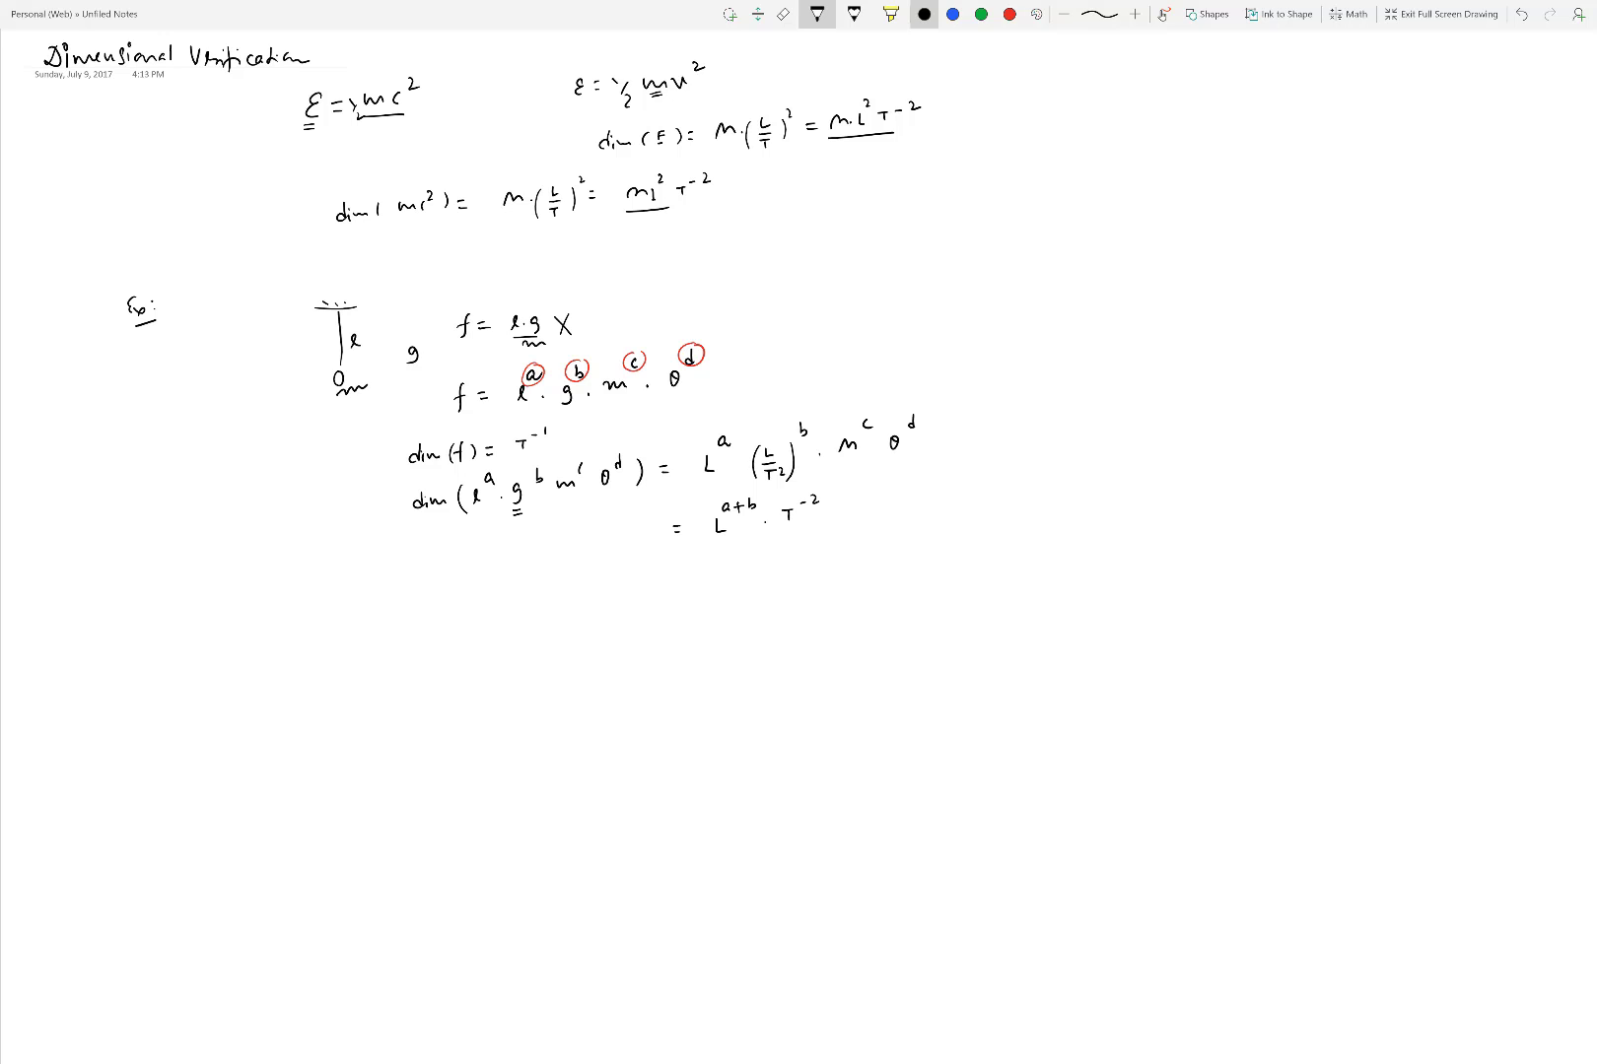
drag(917, 493, 912, 501)
drag(737, 375, 751, 360)
drag(417, 470, 461, 466)
drag(422, 531, 600, 510)
- Write the comparison M⁰L⁰θ⁰T⁻¹ = L^(a+b)·T^(−2b)·Mᶜ·θᵈ
mouse_move(593, 581)
mouse_down()
mouse_move(603, 595)
mouse_move(616, 566)
mouse_move(637, 569)
mouse_up()
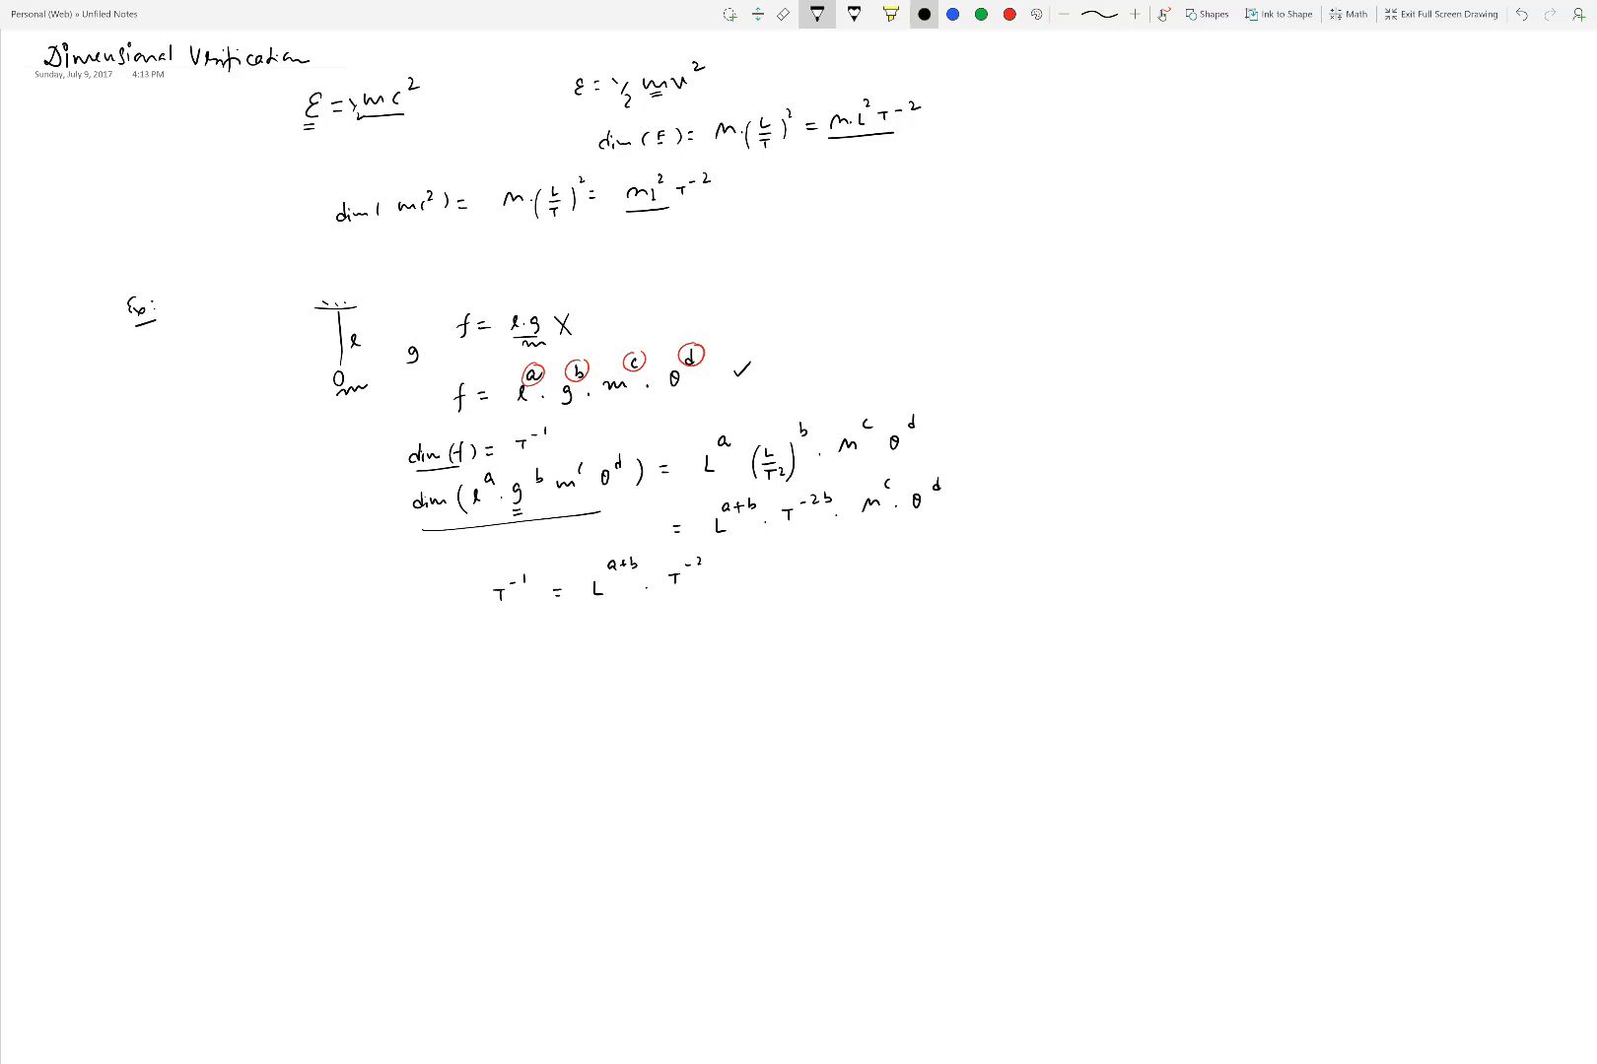
mouse_move(746, 582)
mouse_down()
mouse_move(776, 548)
mouse_move(778, 580)
mouse_move(816, 557)
mouse_up()
mouse_move(405, 607)
mouse_down()
mouse_move(424, 580)
mouse_move(441, 606)
mouse_move(479, 581)
mouse_up()
- Underline the a+b exponent and write a+b = 0 ⇒ a = −b
drag(614, 576, 636, 572)
drag(580, 631, 598, 643)
drag(603, 626, 608, 641)
drag(612, 631, 621, 630)
drag(612, 636, 667, 629)
mouse_move(667, 617)
mouse_down()
mouse_move(668, 634)
mouse_move(734, 618)
mouse_up()
drag(739, 605, 746, 619)
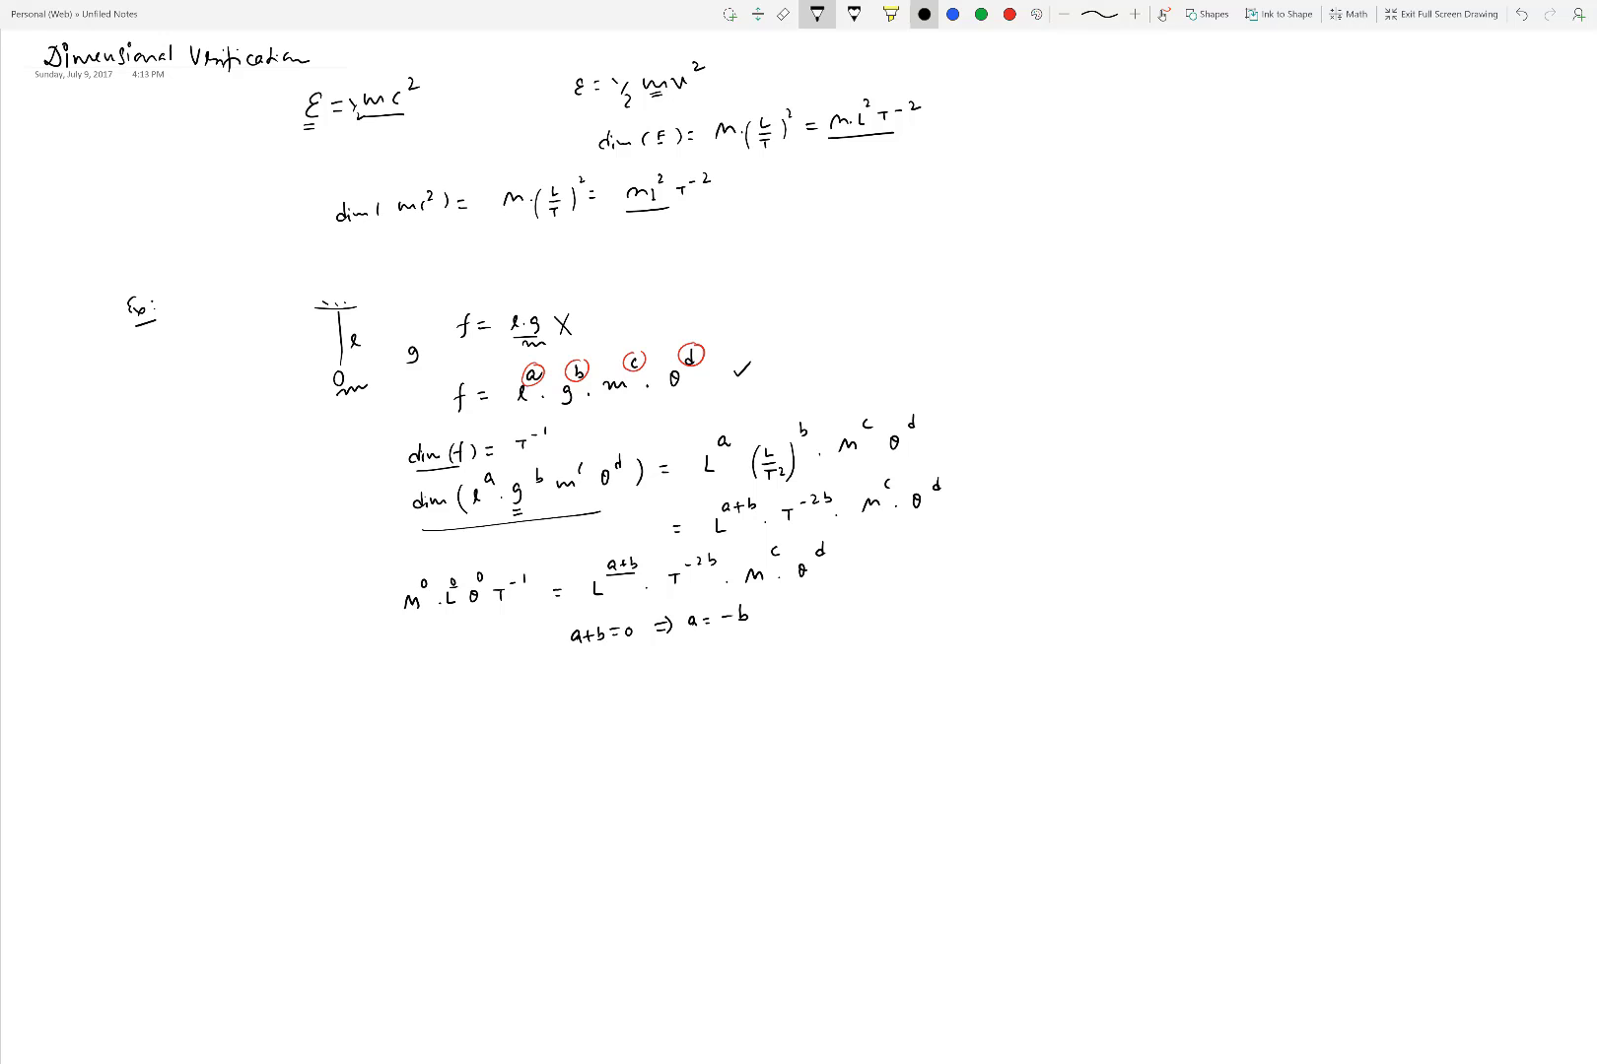
- Circle the T exponents −2b and −1, and write −2b = −1 ⇒ b = ½
mouse_move(707, 548)
mouse_down()
mouse_move(699, 576)
mouse_move(712, 550)
mouse_up()
drag(590, 667, 598, 674)
drag(604, 662, 610, 673)
drag(525, 569, 531, 574)
drag(662, 655, 730, 657)
mouse_move(731, 657)
mouse_down()
mouse_move(776, 610)
mouse_move(868, 612)
mouse_up()
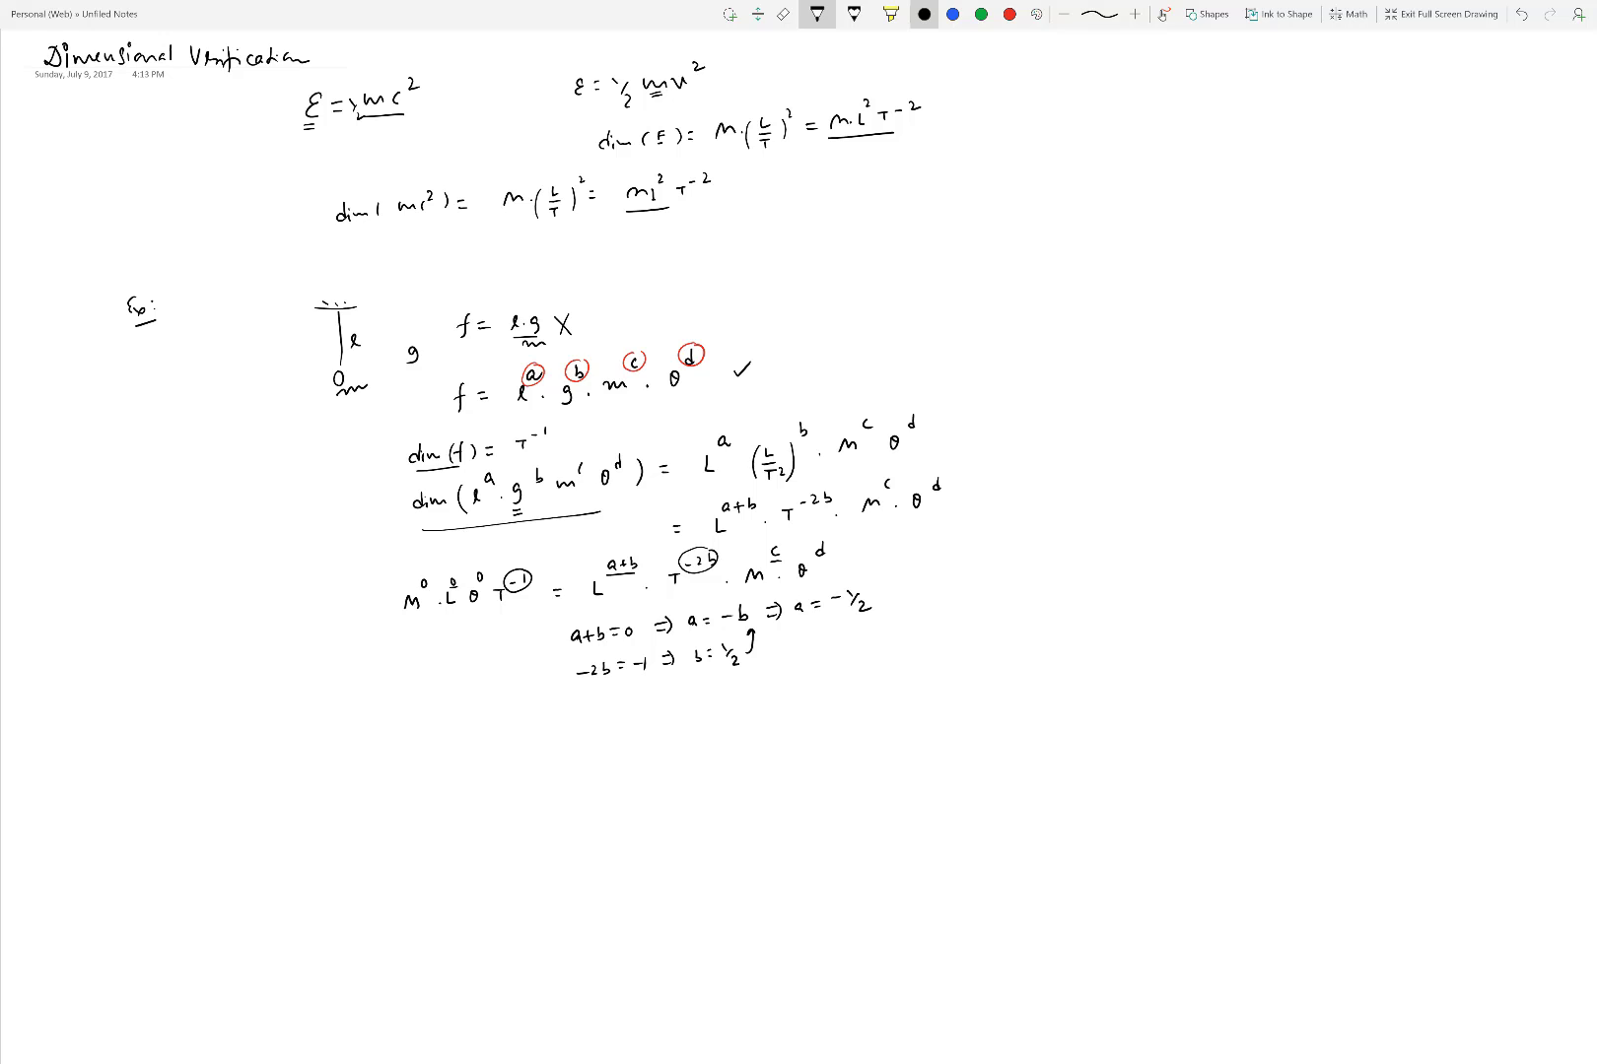
- Write c = 0 and d = 0 below
drag(652, 697, 652, 698)
drag(620, 727, 618, 738)
drag(633, 725, 641, 724)
- Scroll down and draw a downward arrow above the circled c
scroll(798, 547, down, 3)
drag(555, 638, 548, 665)
drag(565, 651, 571, 650)
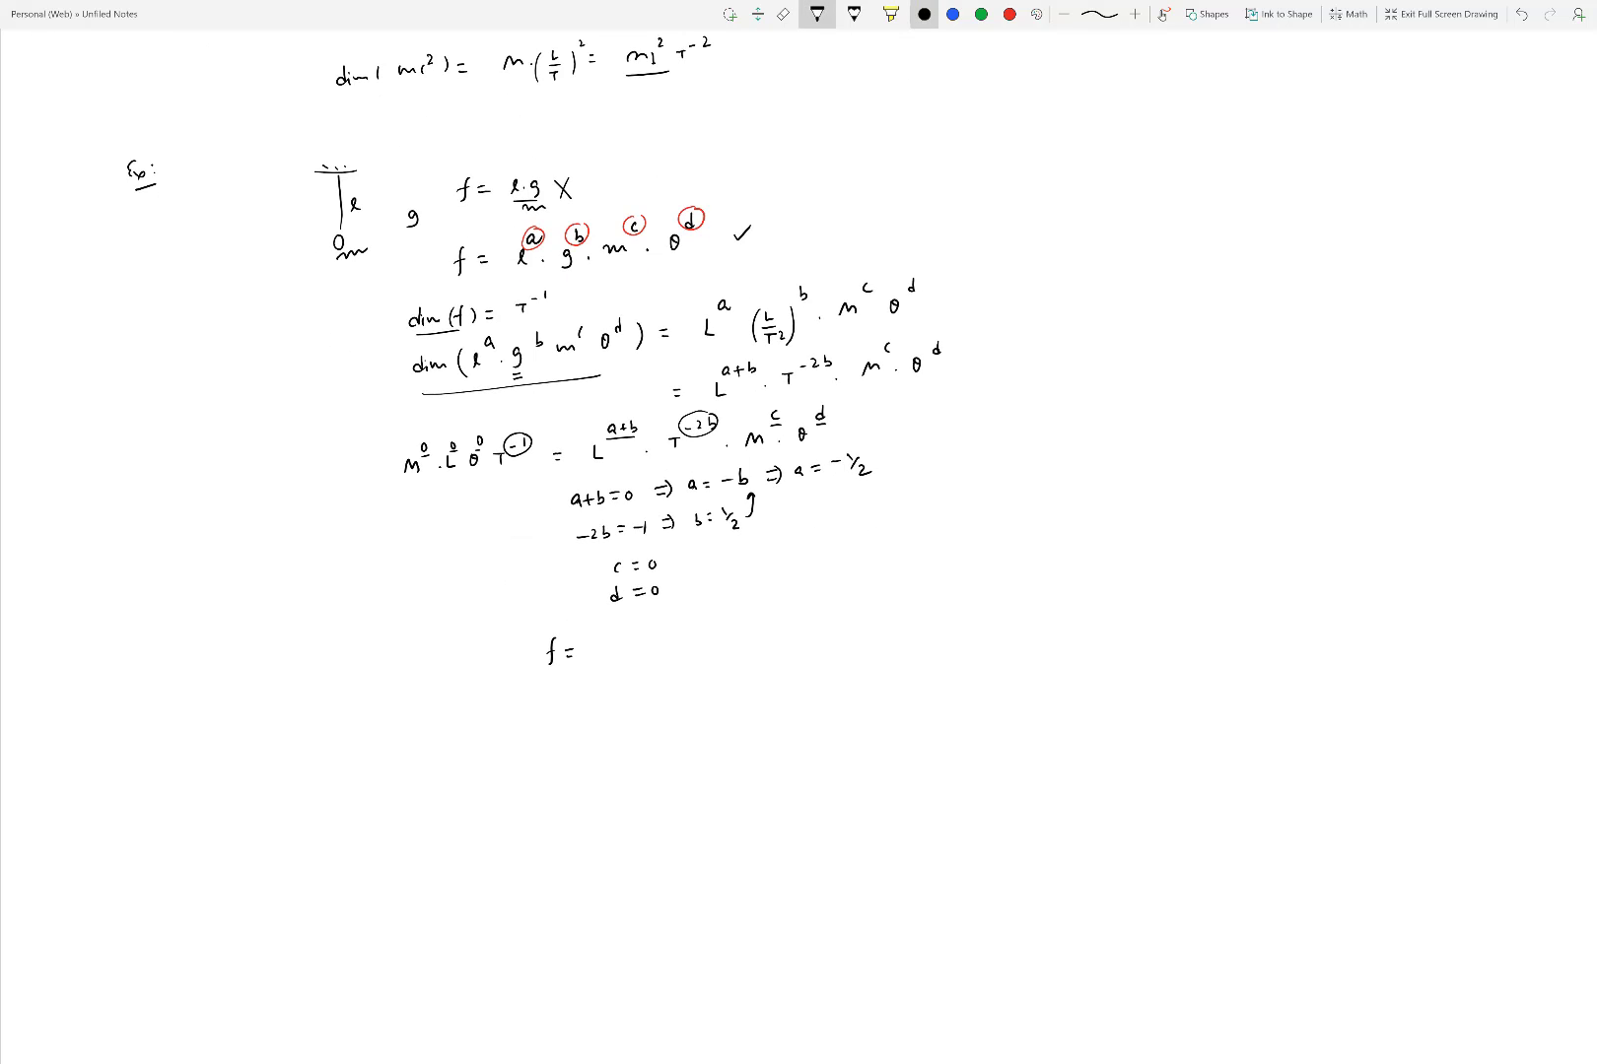
mouse_move(628, 176)
mouse_down()
mouse_move(627, 208)
mouse_move(634, 194)
mouse_up()
- Write f = l^(−½)·g^(½) = √(g/l) and draw a box around it
mouse_move(608, 655)
mouse_down()
mouse_move(689, 647)
mouse_move(678, 657)
mouse_move(702, 635)
mouse_up()
drag(706, 627, 717, 637)
mouse_move(800, 617)
mouse_down()
mouse_move(768, 639)
mouse_move(803, 654)
mouse_up()
mouse_move(524, 628)
mouse_down()
mouse_move(523, 697)
mouse_move(827, 589)
mouse_move(770, 680)
mouse_move(516, 704)
mouse_up()
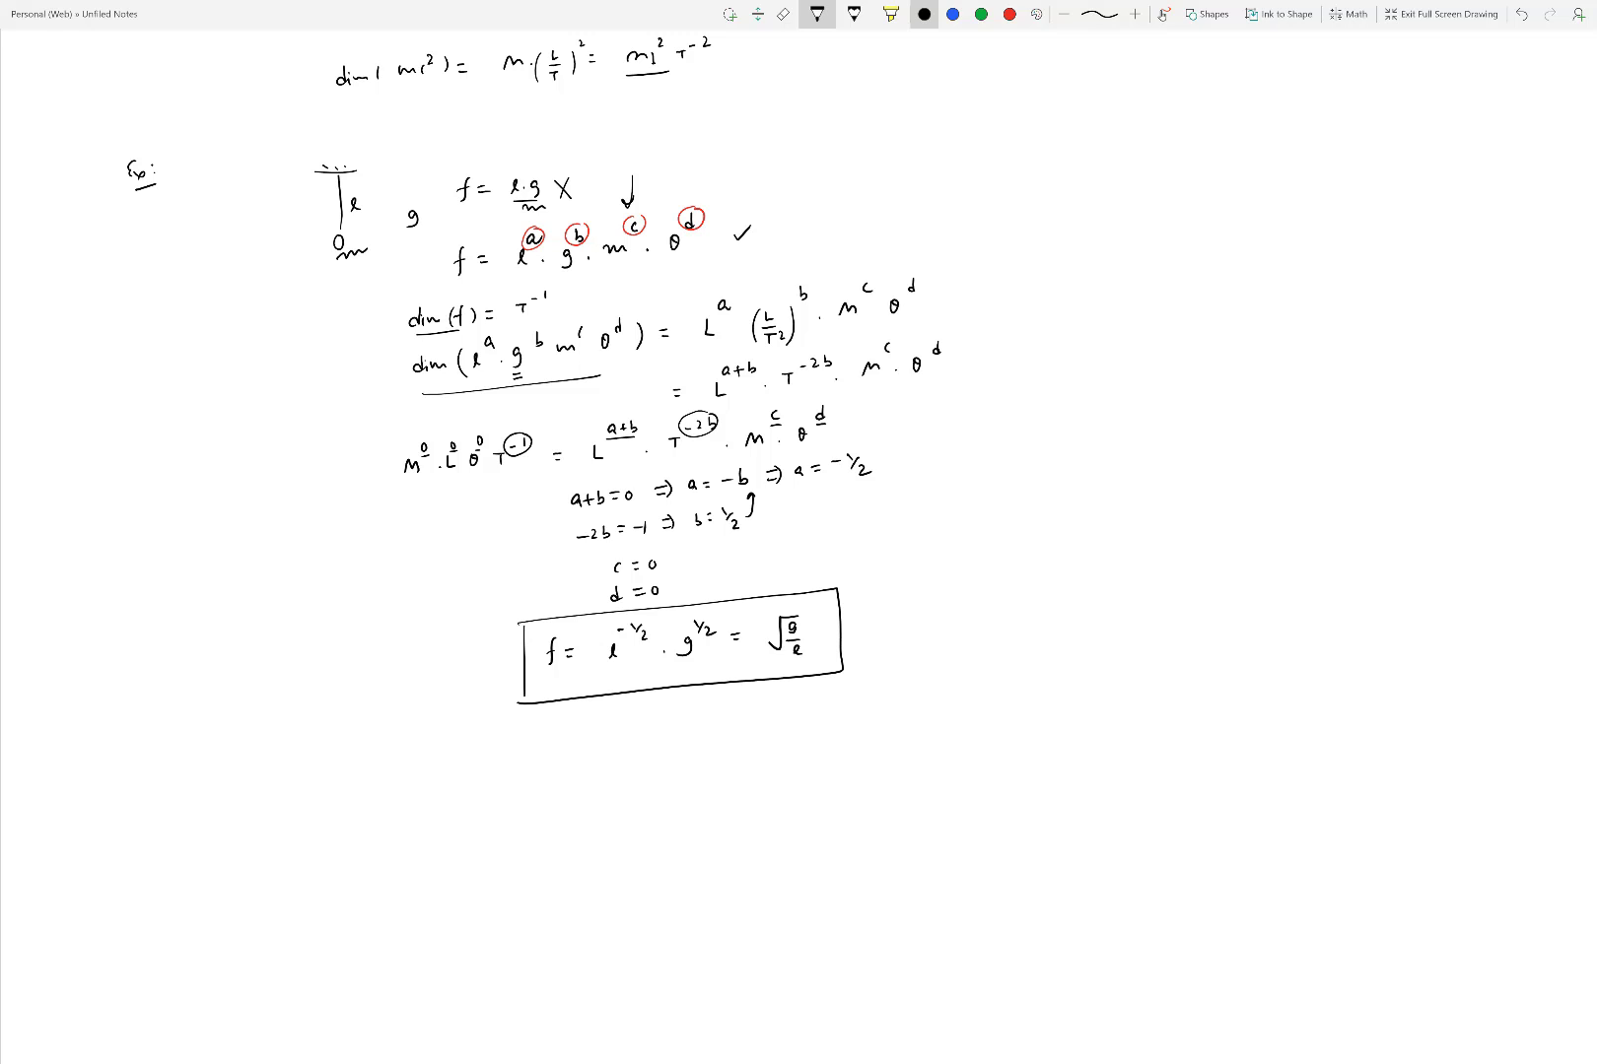